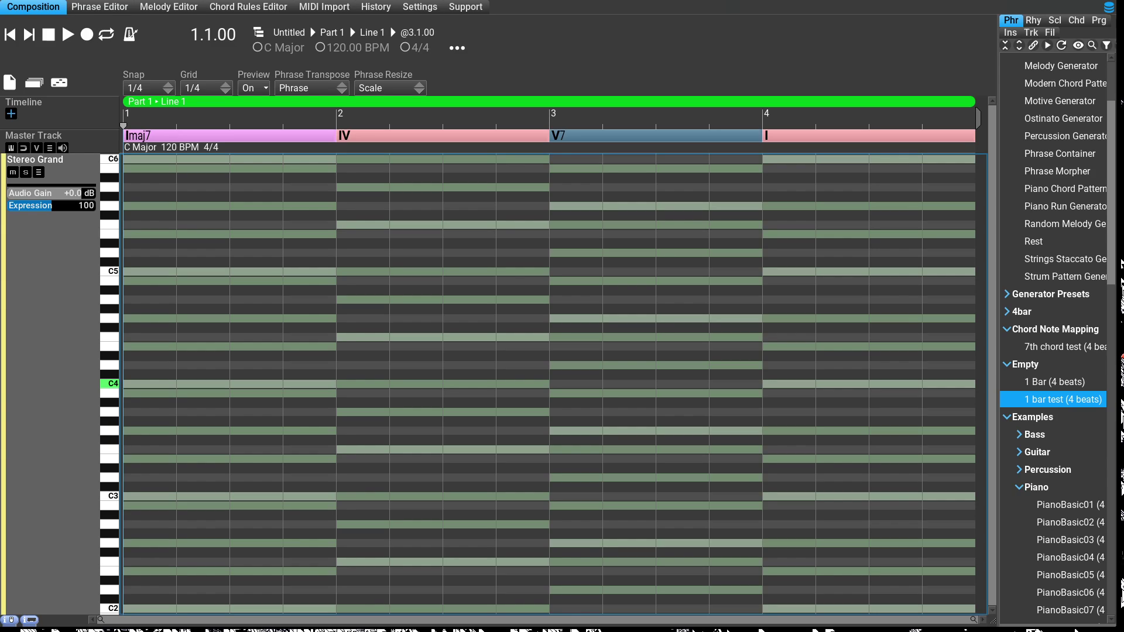
# - Insert the empty "1 bar test" phrase into bar 1 of the Stereo Grand track and open it for editing
pyautogui.moveTo(1053, 400)
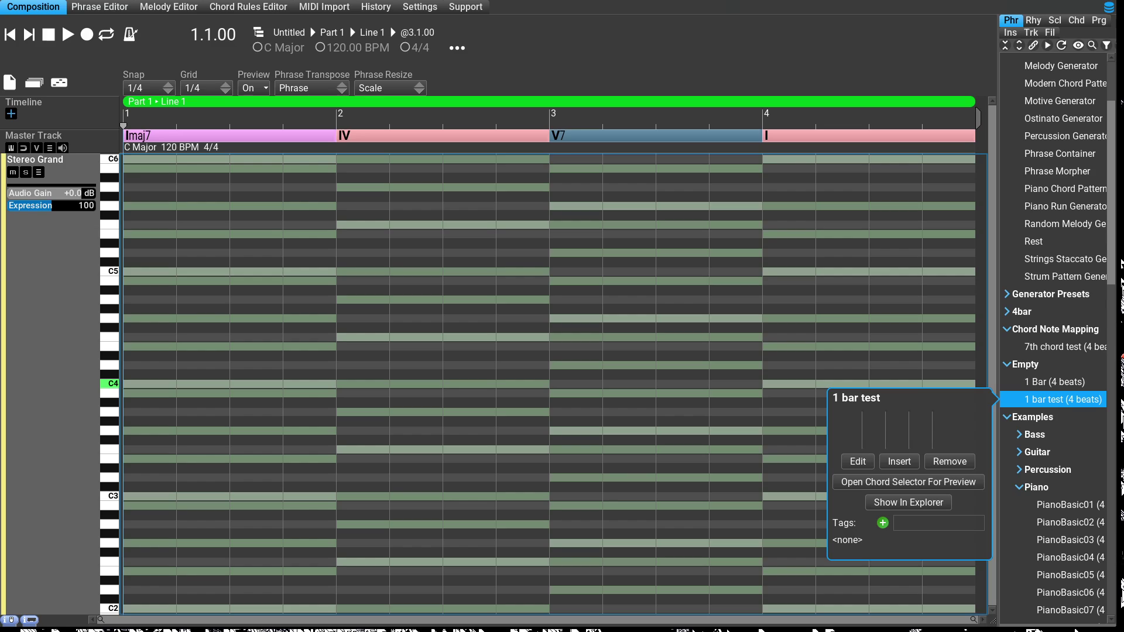
pyautogui.click(899, 461)
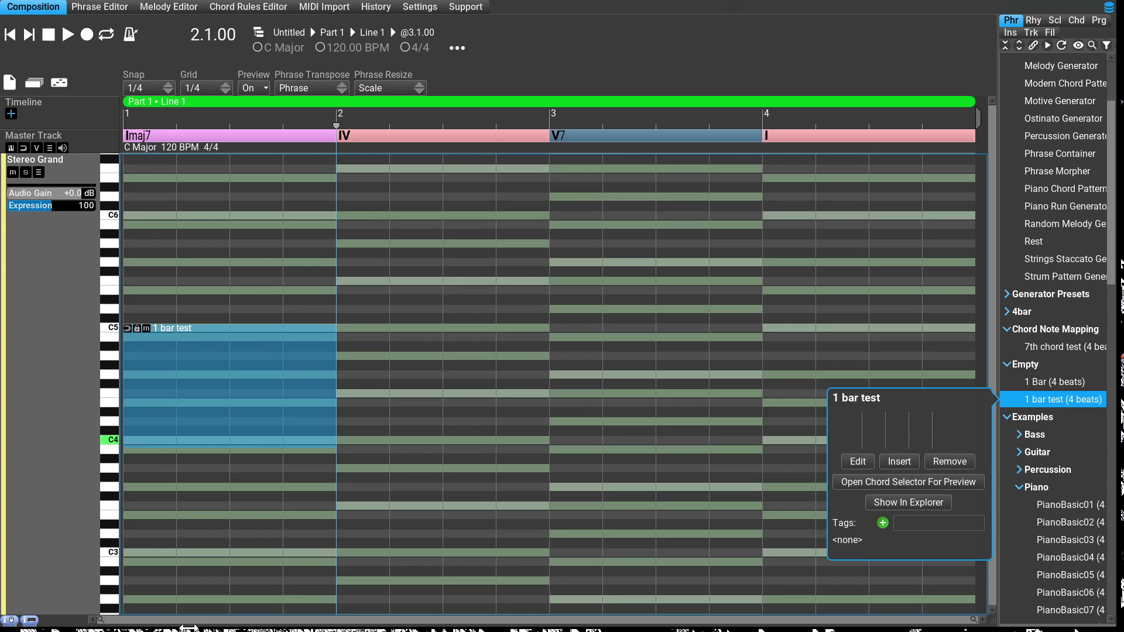
pyautogui.doubleClick(305, 561)
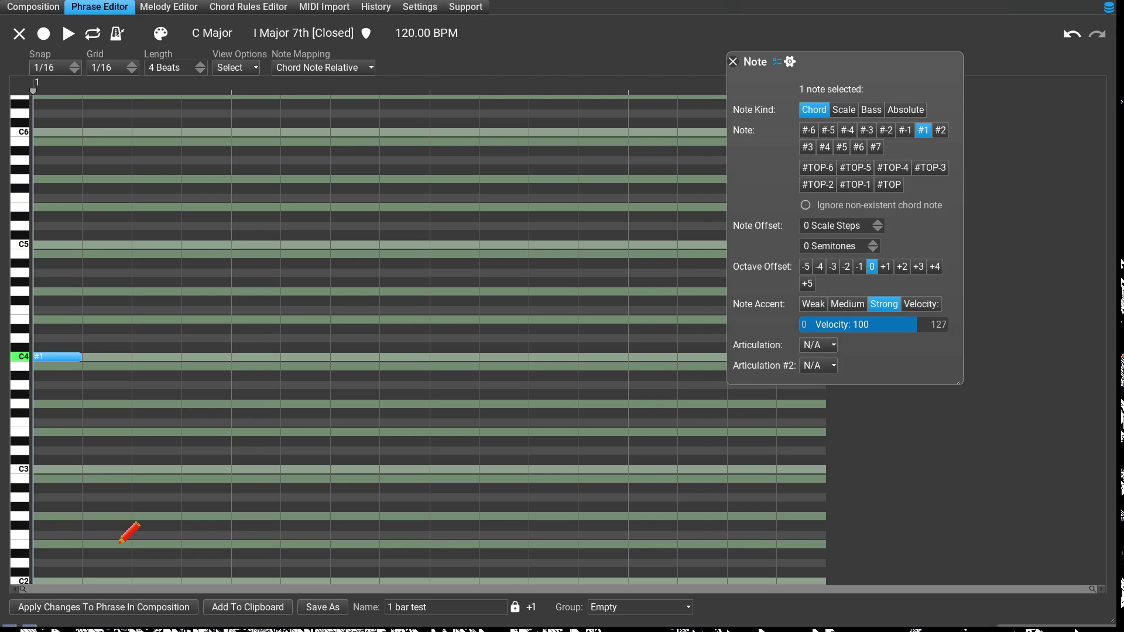
# - Make the #1 chord note fill the whole 4-beat phrase and set the preview chord to Major
pyautogui.moveTo(120, 542); pyautogui.dragTo(334, 559)
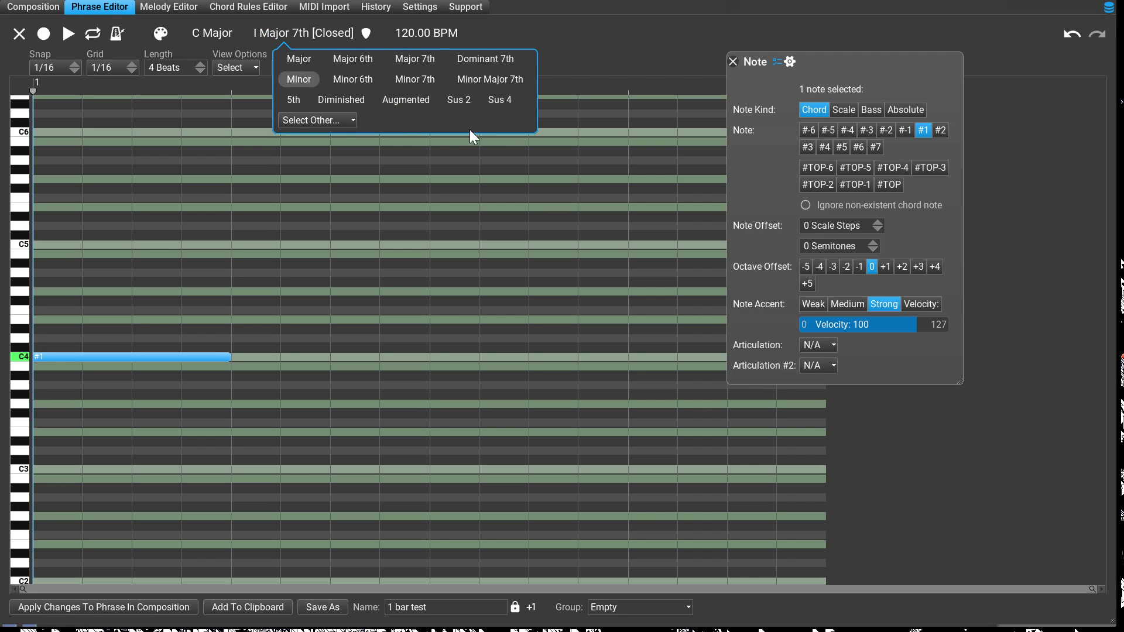
pyautogui.click(447, 93)
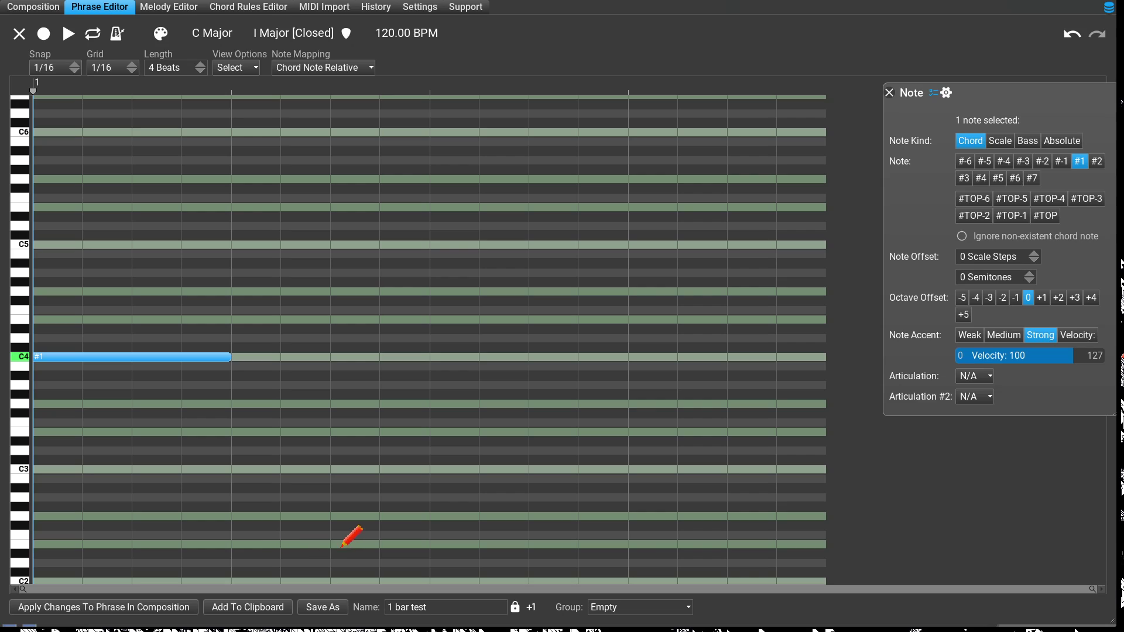
pyautogui.moveTo(343, 547); pyautogui.dragTo(1115, 561)
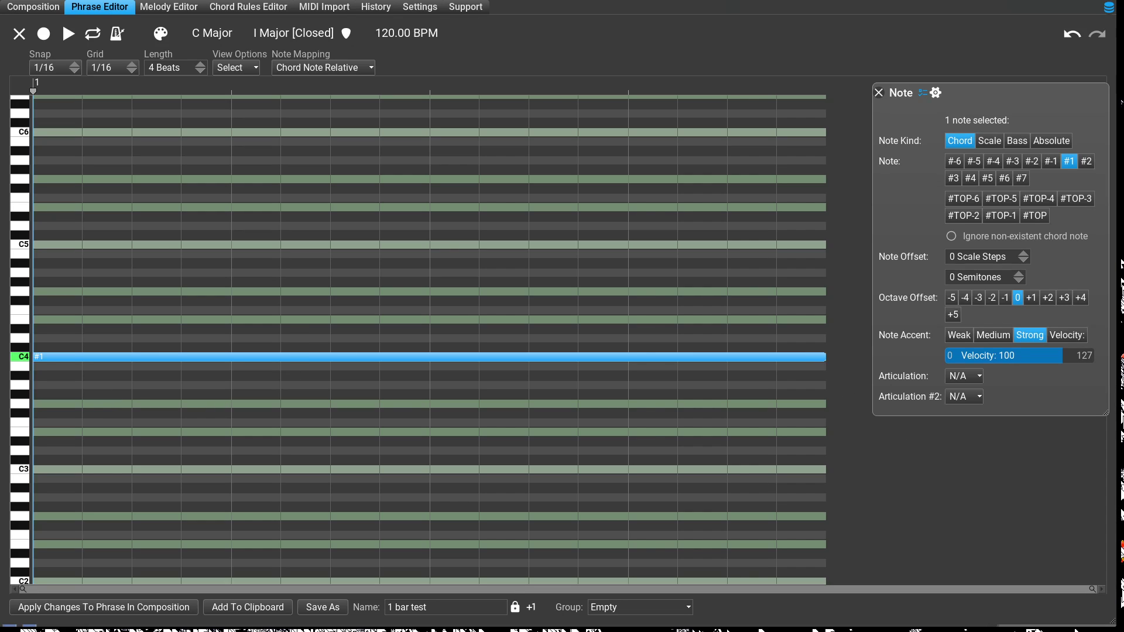
# - Lower the #1 chord note to an octave offset of -3
pyautogui.click(991, 297)
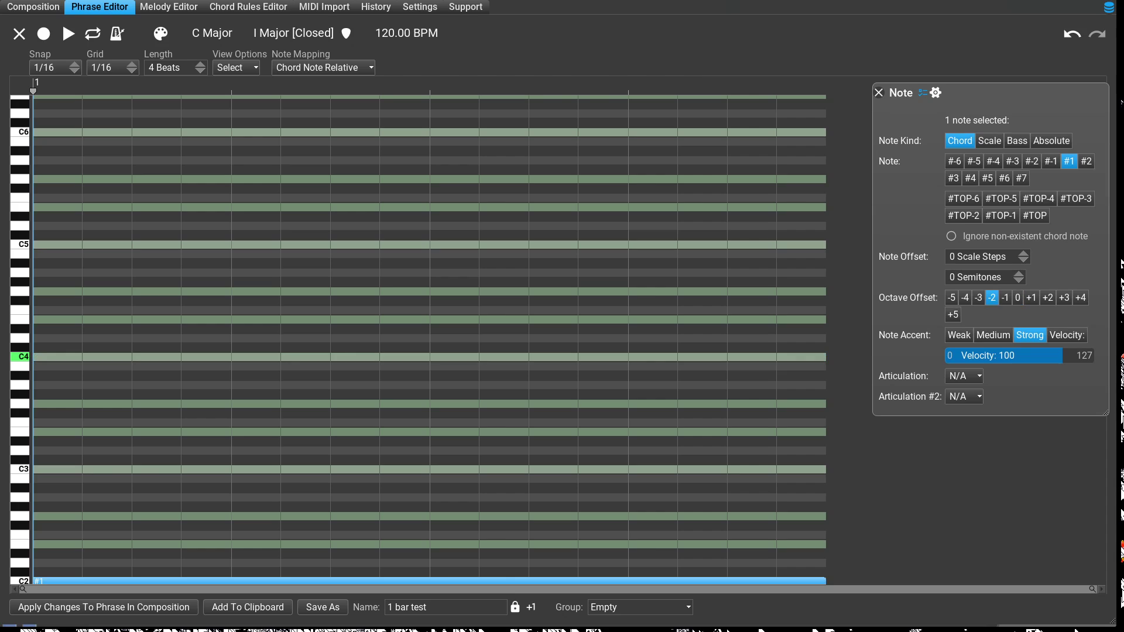
pyautogui.scroll(1, 419, 339)
pyautogui.scroll(1, 430, 337)
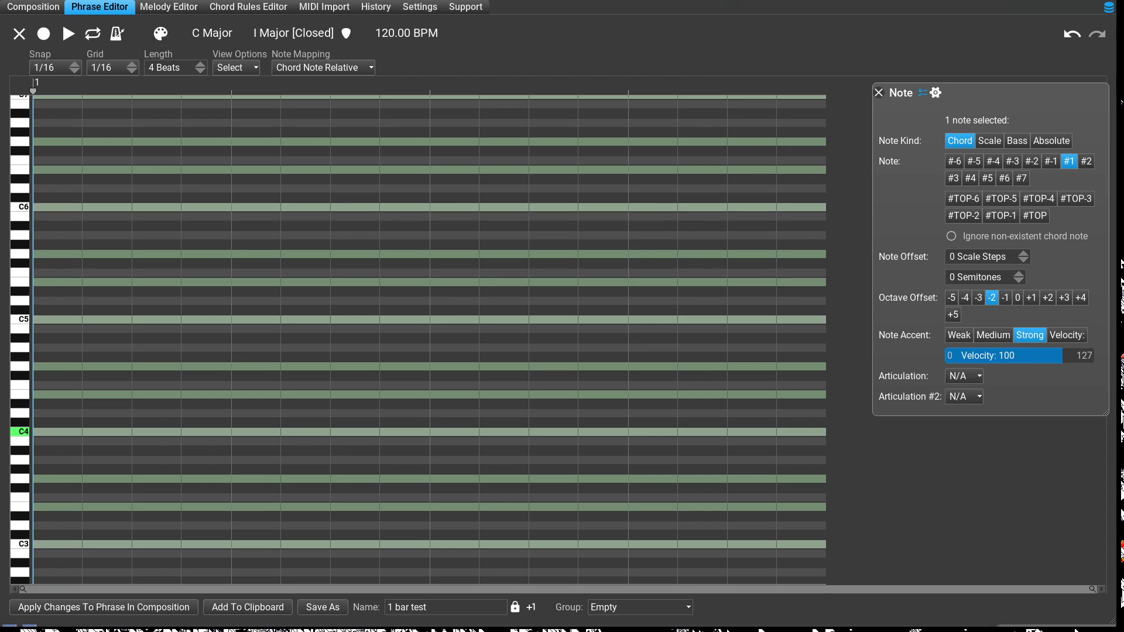
pyautogui.scroll(-1, 430, 336)
pyautogui.scroll(1, 430, 337)
pyautogui.scroll(2, 431, 588)
pyautogui.scroll(2, 23, 549)
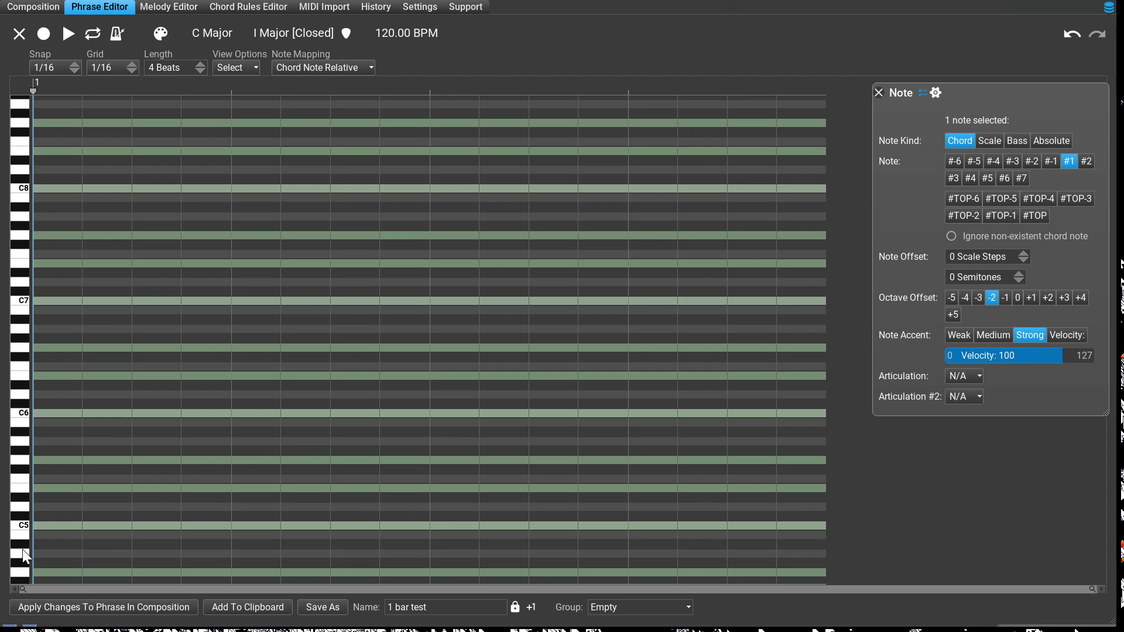
pyautogui.scroll(-4, 22, 549)
pyautogui.scroll(-3, 42, 517)
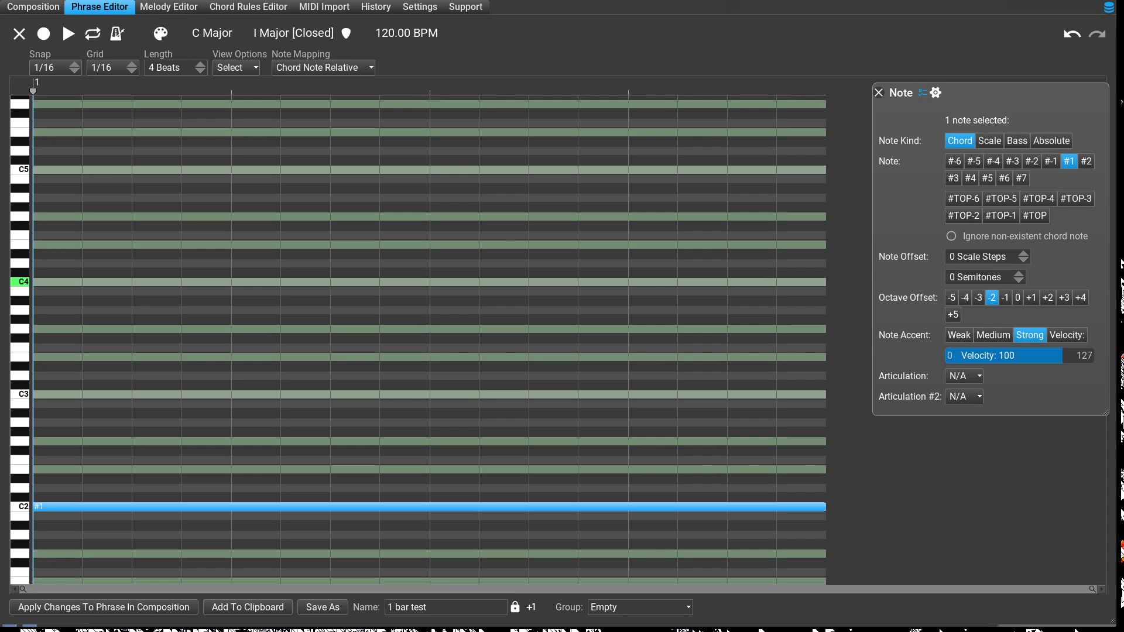
pyautogui.scroll(-1, 419, 342)
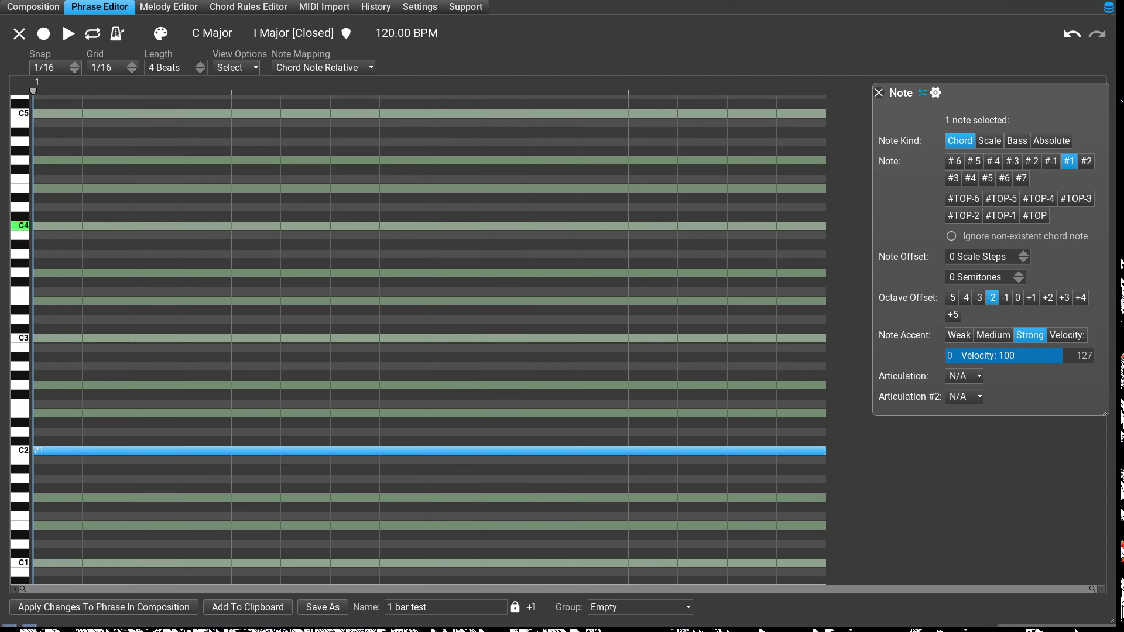
pyautogui.hotkey('shift', 'Down')
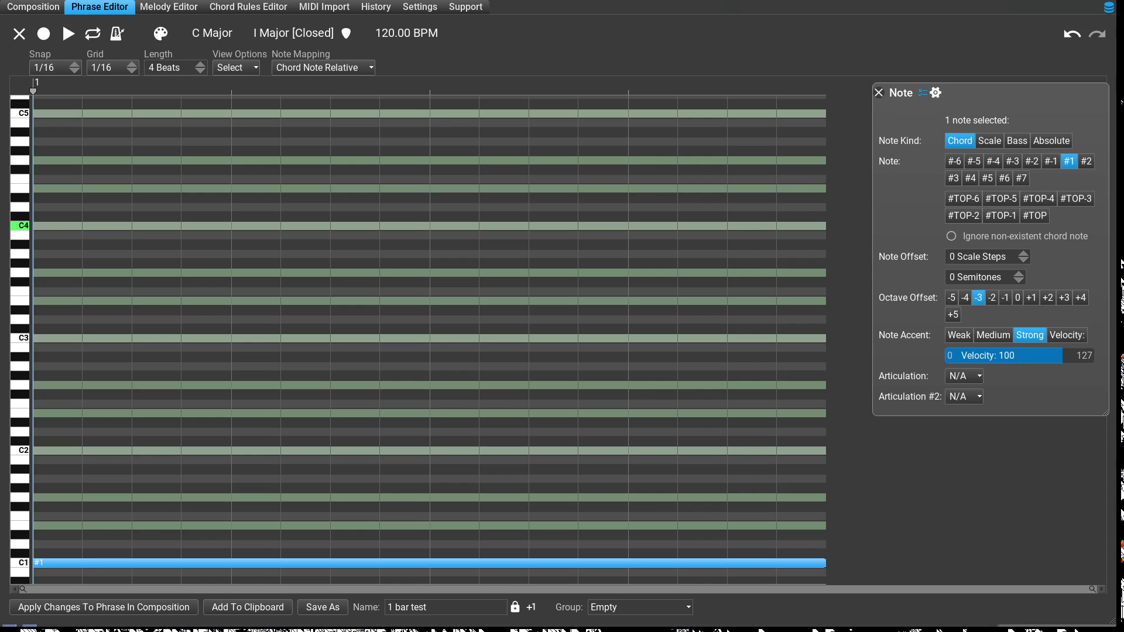
# - Try a custom velocity of 46 and the Weak, Medium and Strong accents on the #1 note
pyautogui.click(1066, 334)
pyautogui.moveTo(1060, 355); pyautogui.dragTo(999, 355)
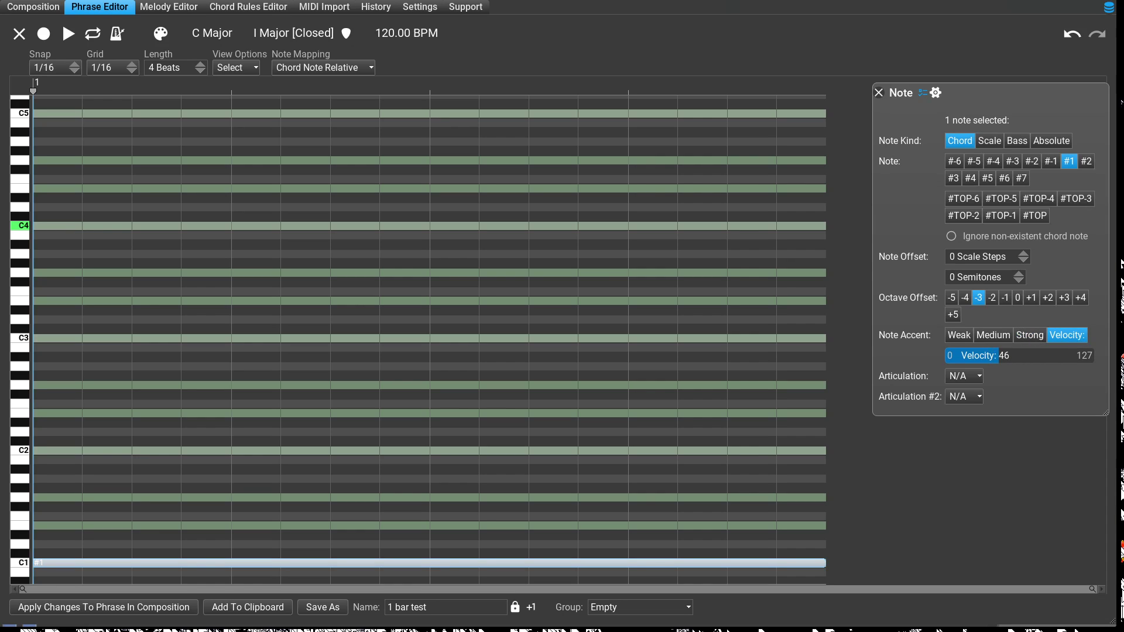
pyautogui.click(959, 335)
pyautogui.click(993, 335)
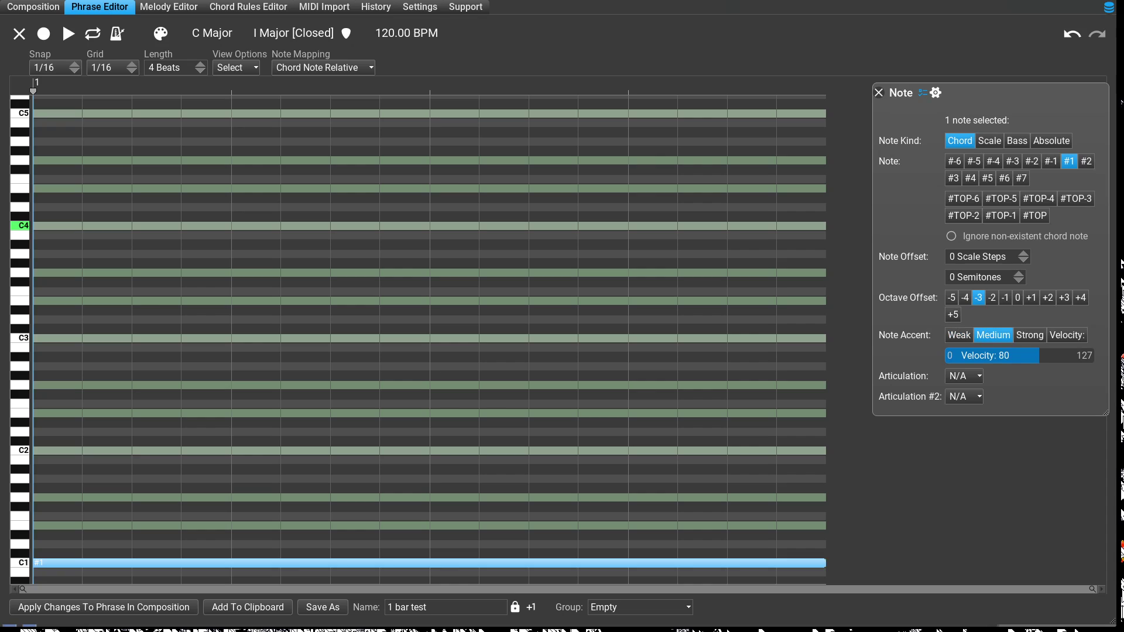
pyautogui.click(1029, 335)
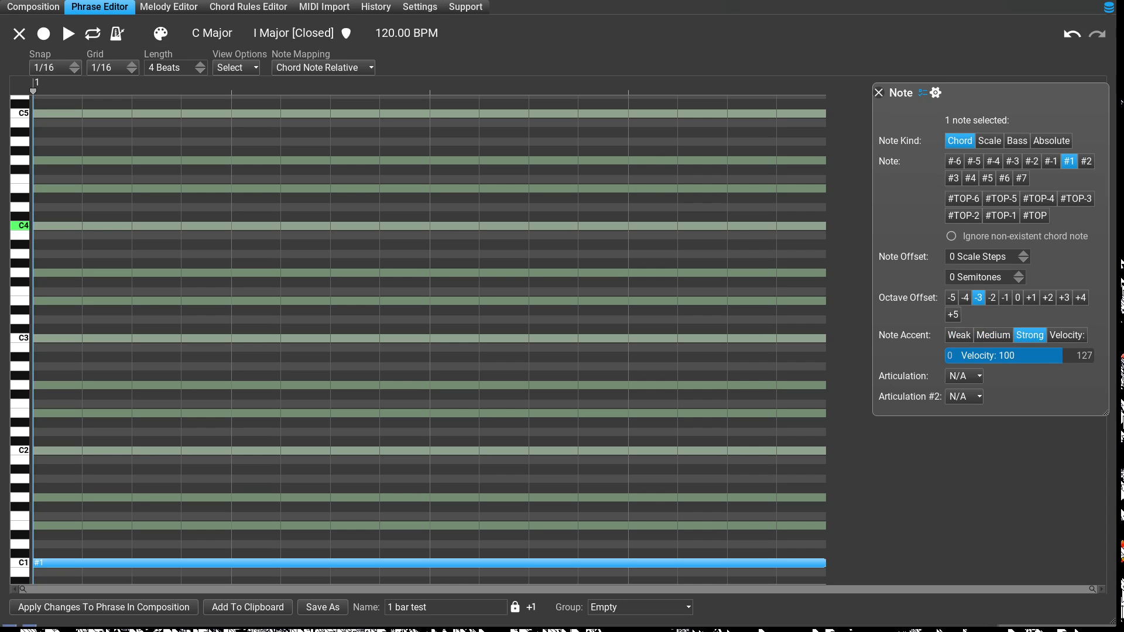
# - Give the #1 note the Weak accent and shorten it to the first two beats of the phrase
pyautogui.click(958, 335)
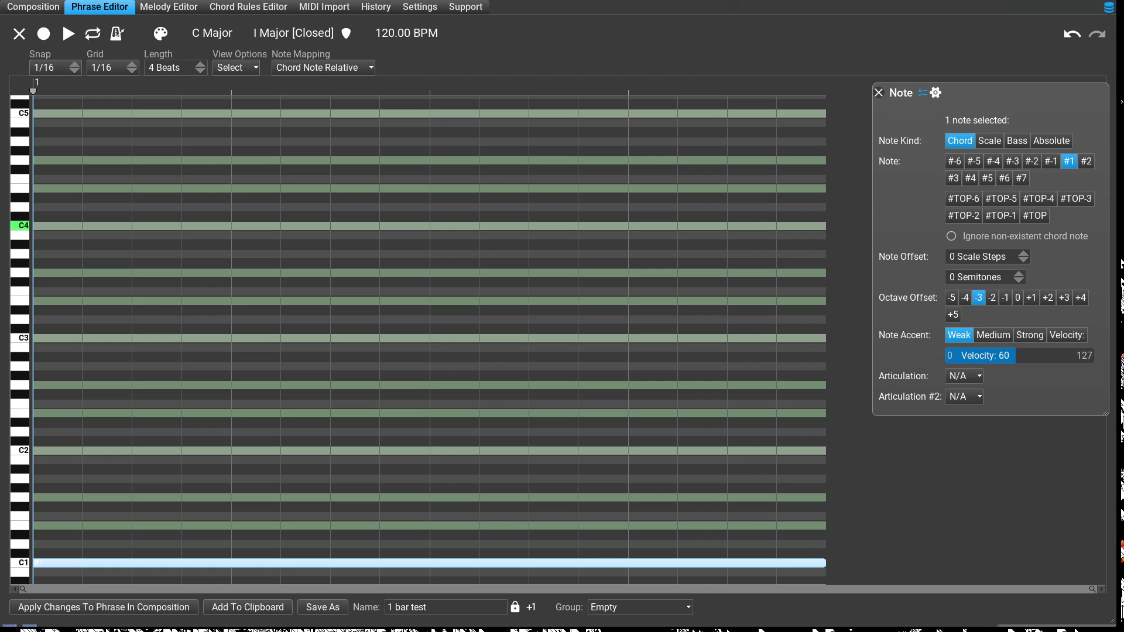
pyautogui.scroll(2, 430, 339)
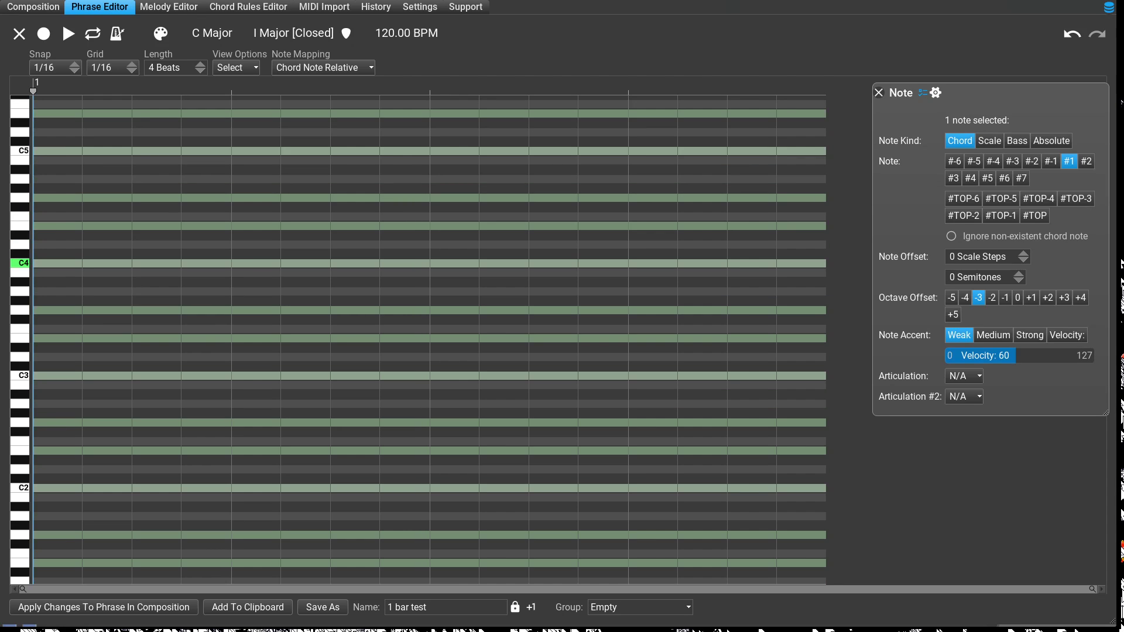
pyautogui.scroll(-3, 430, 339)
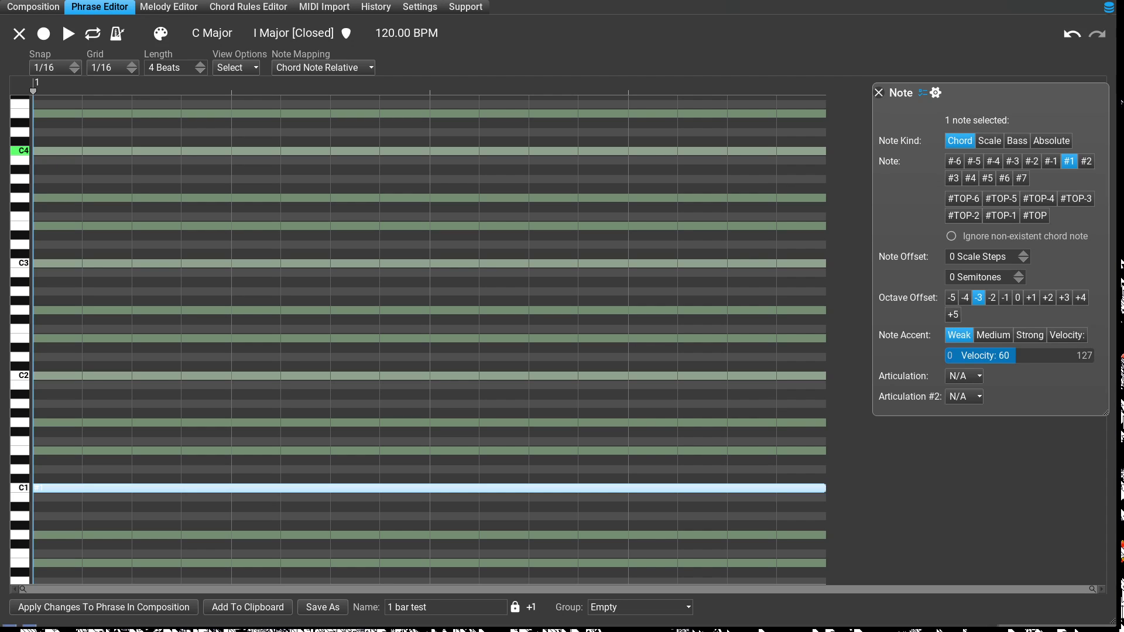
pyautogui.moveTo(823, 488); pyautogui.dragTo(726, 488)
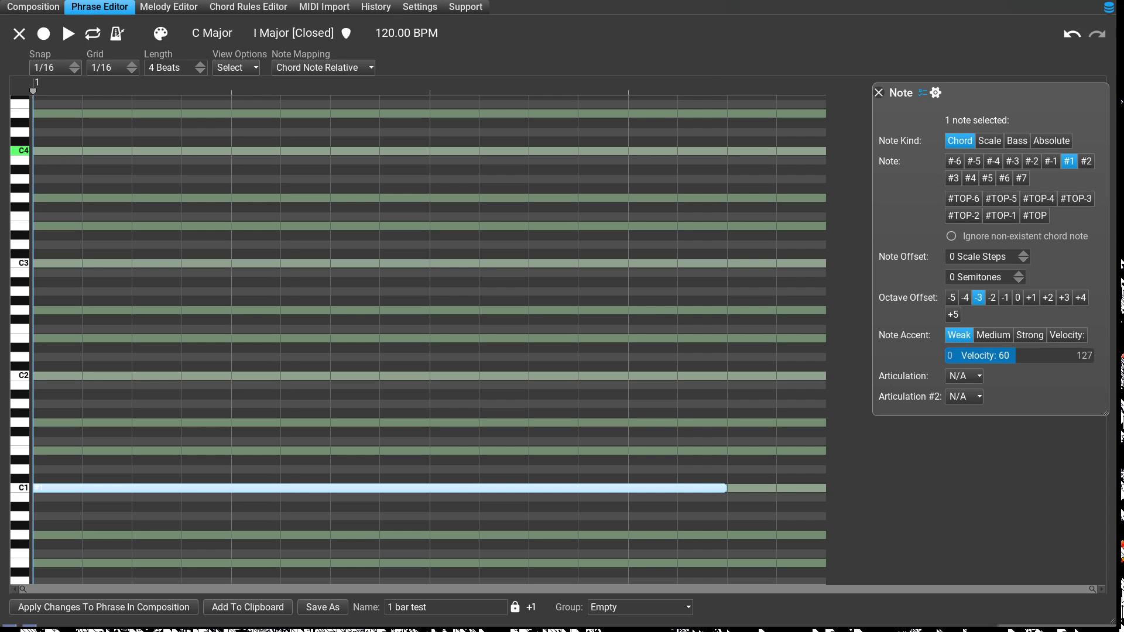
pyautogui.moveTo(726, 488); pyautogui.dragTo(429, 488)
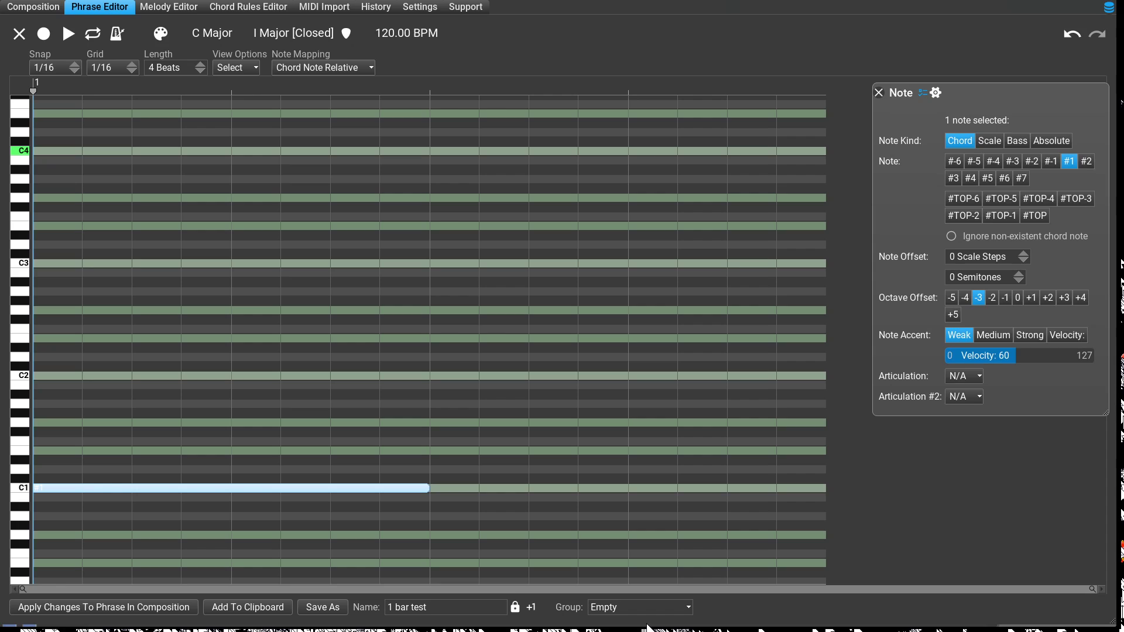
# - Add a Weak-accent #3 chord note at octave offset -3, running from beat 3 to the end of the phrase
pyautogui.press('3')
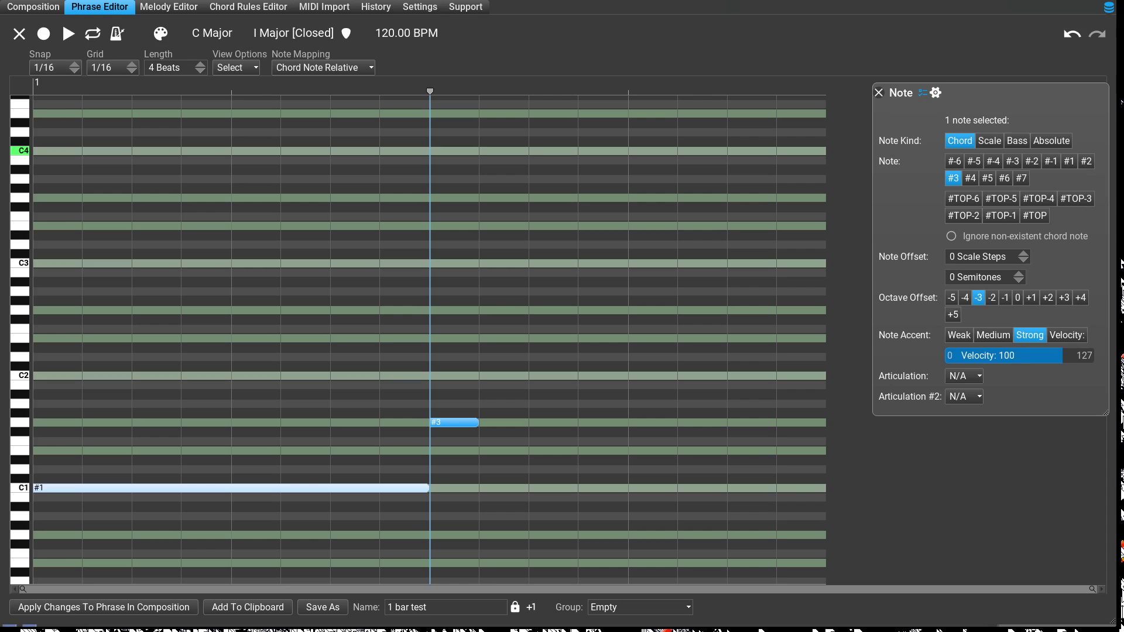
pyautogui.press('Right')
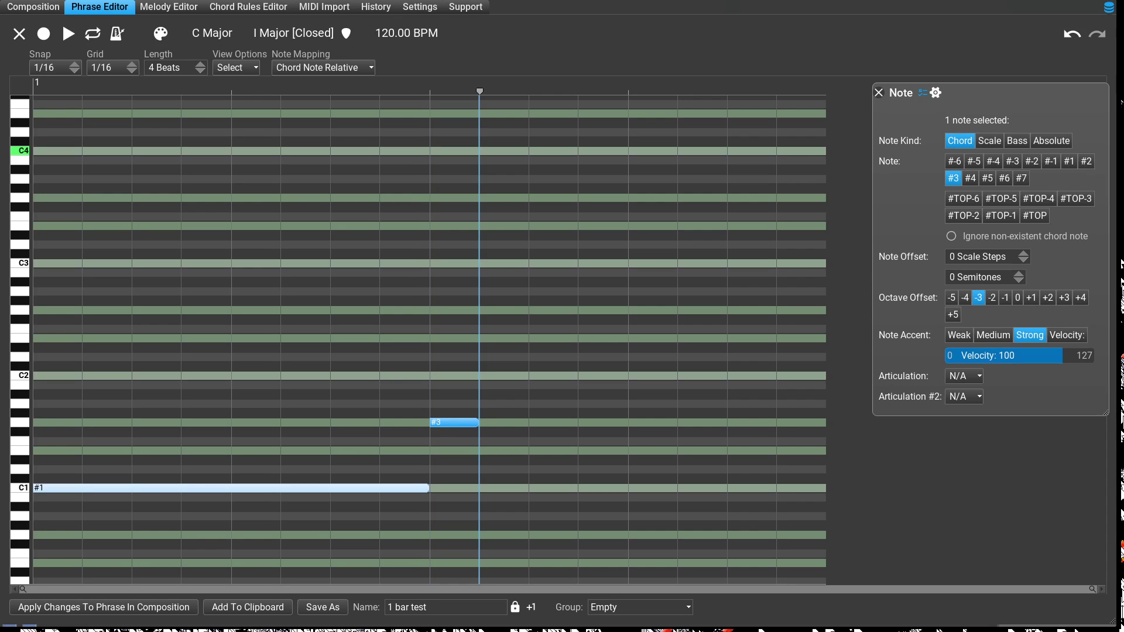
pyautogui.hotkey('shift', 'Right')
pyautogui.hotkey('shift', 'Right')
pyautogui.hotkey('shift', 'Right')
pyautogui.hotkey('shift', 'Right')
pyautogui.hotkey('shift', 'Right')
pyautogui.hotkey('shift', 'Right')
pyautogui.hotkey('shift', 'Right')
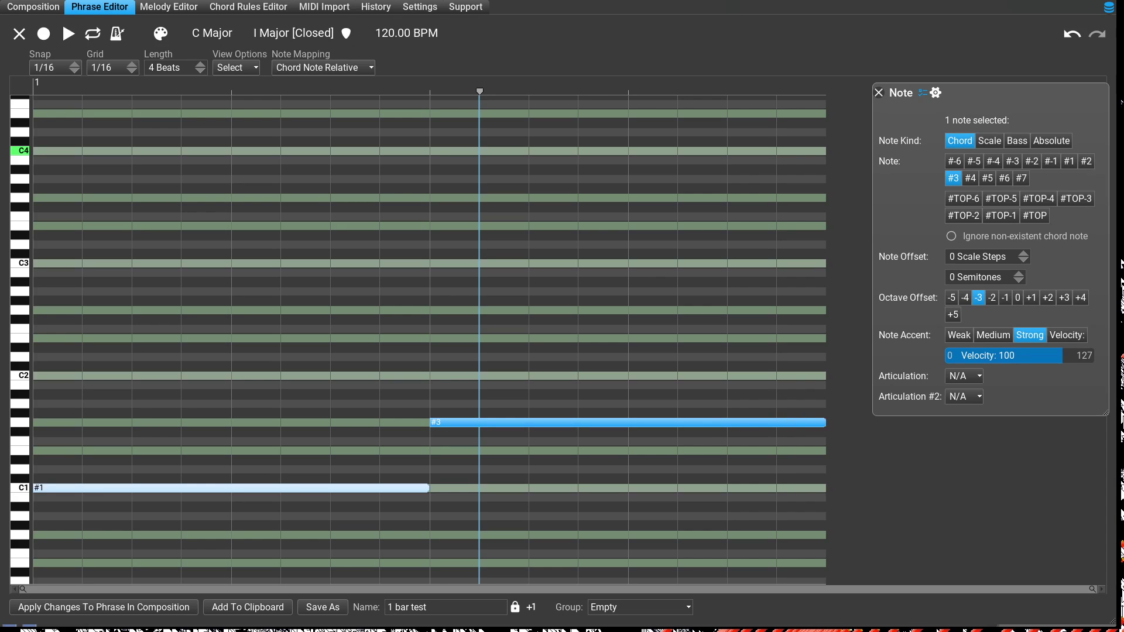
pyautogui.press('w')
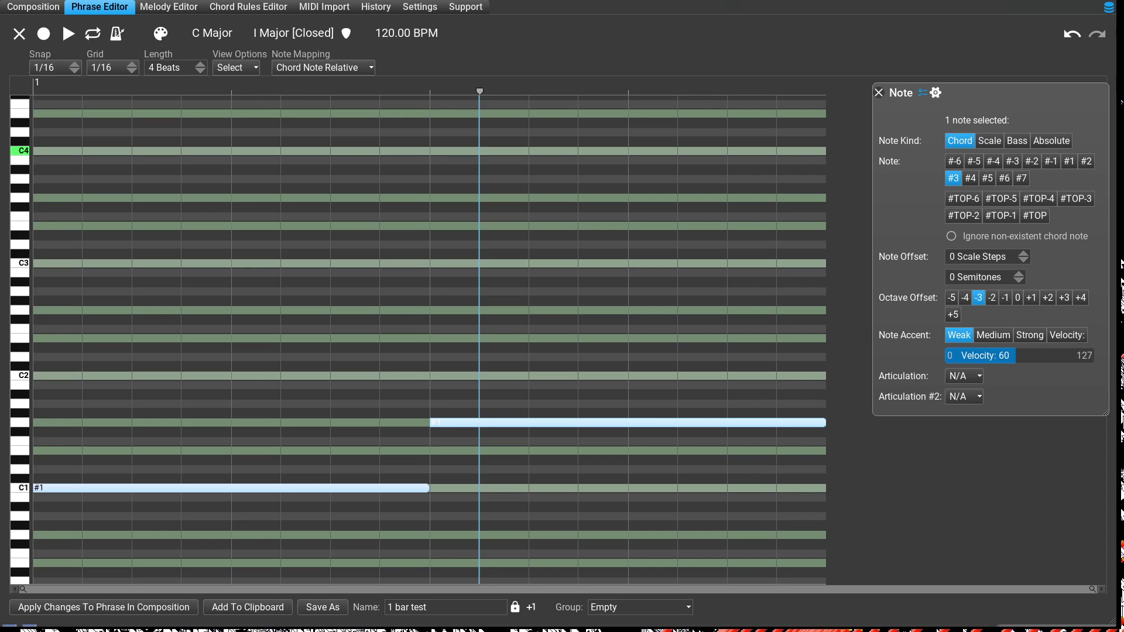
# - Play back the two-note phrase and apply its changes to the phrase in the composition
pyautogui.press('space')
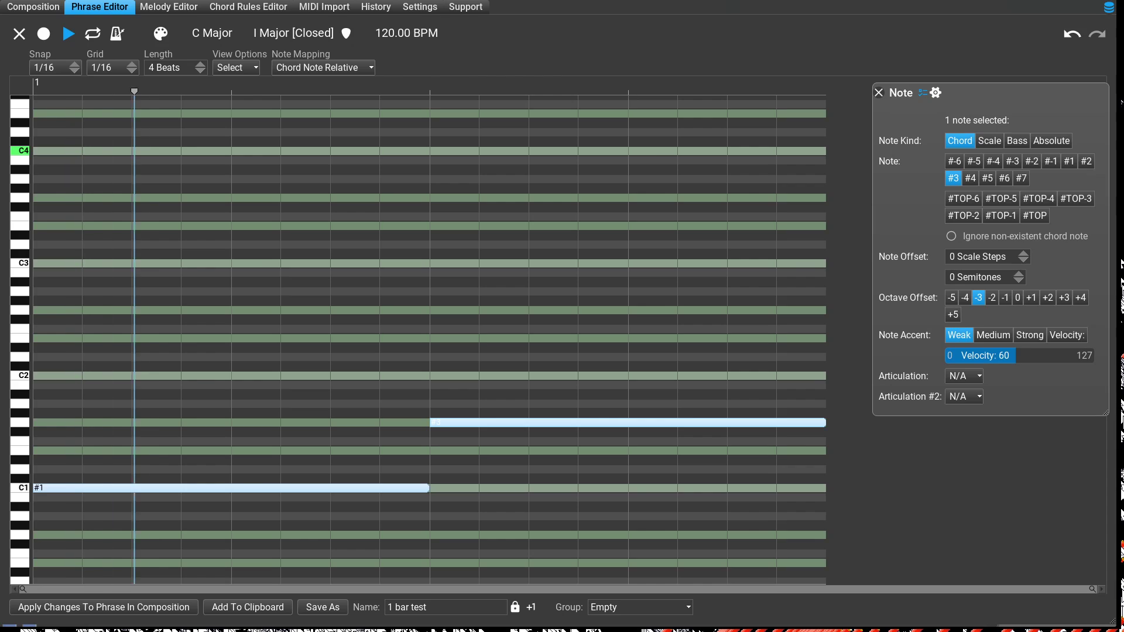
pyautogui.press('space')
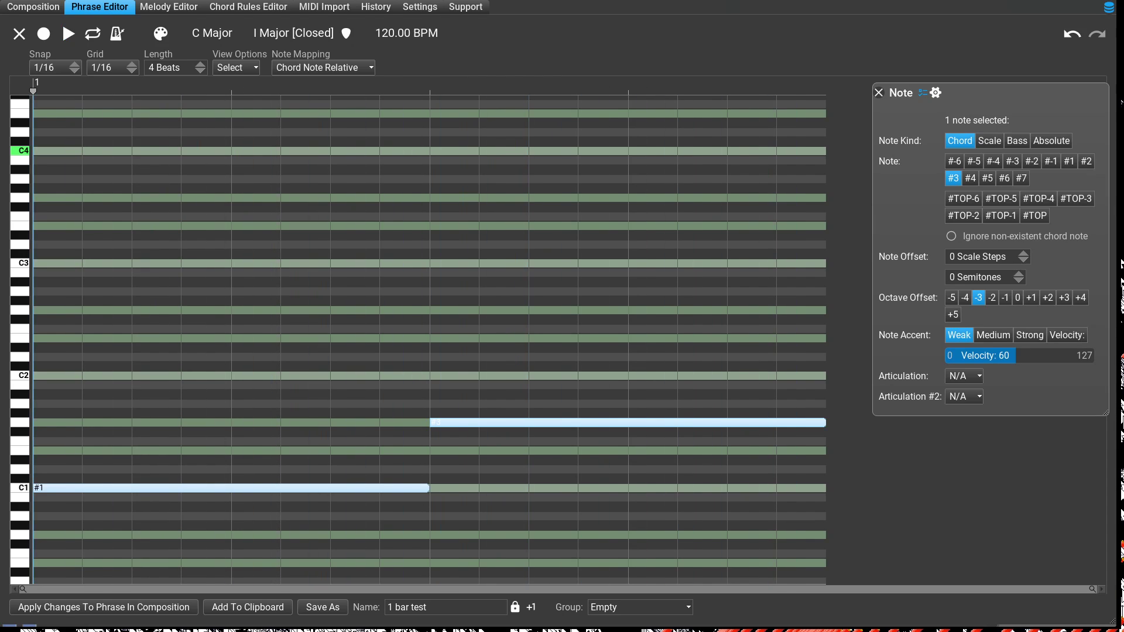
pyautogui.press('space')
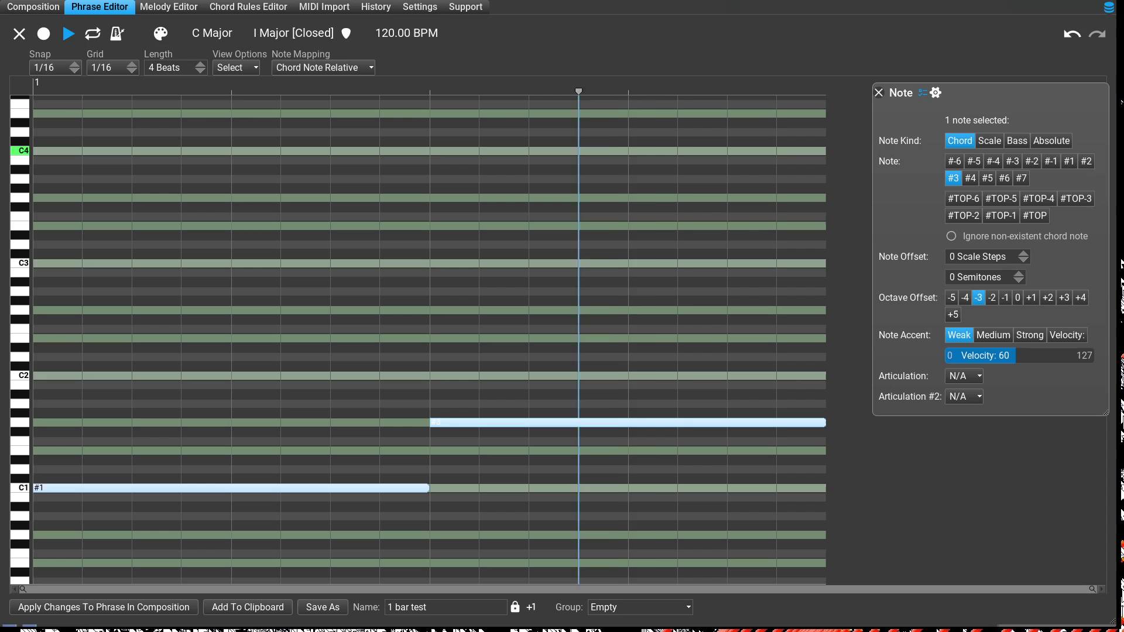
pyautogui.press('space')
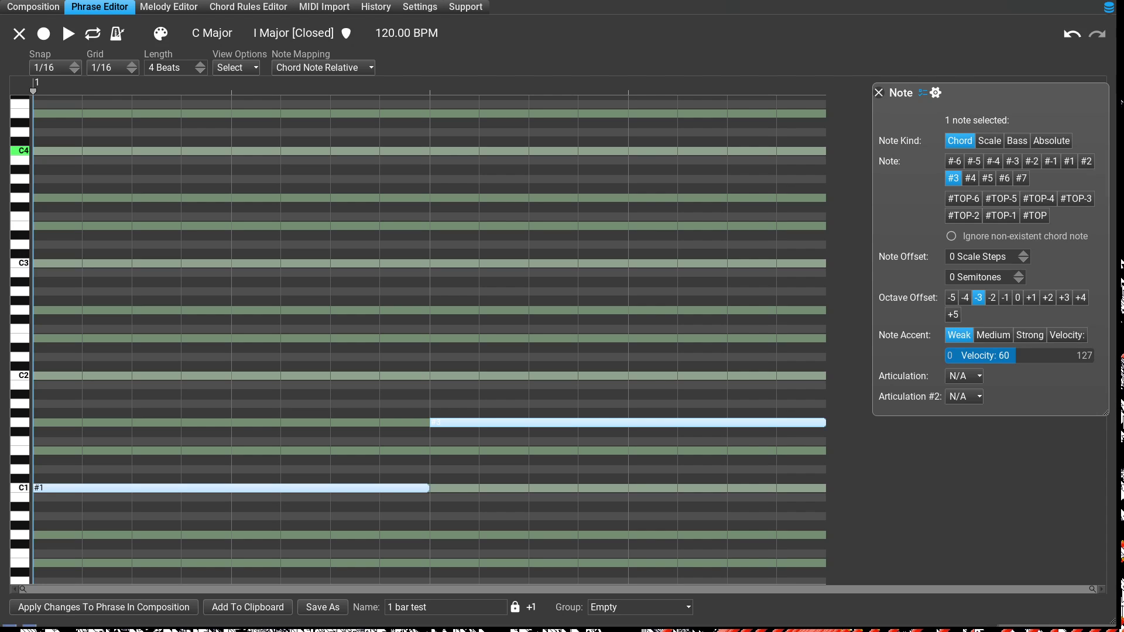
pyautogui.click(104, 607)
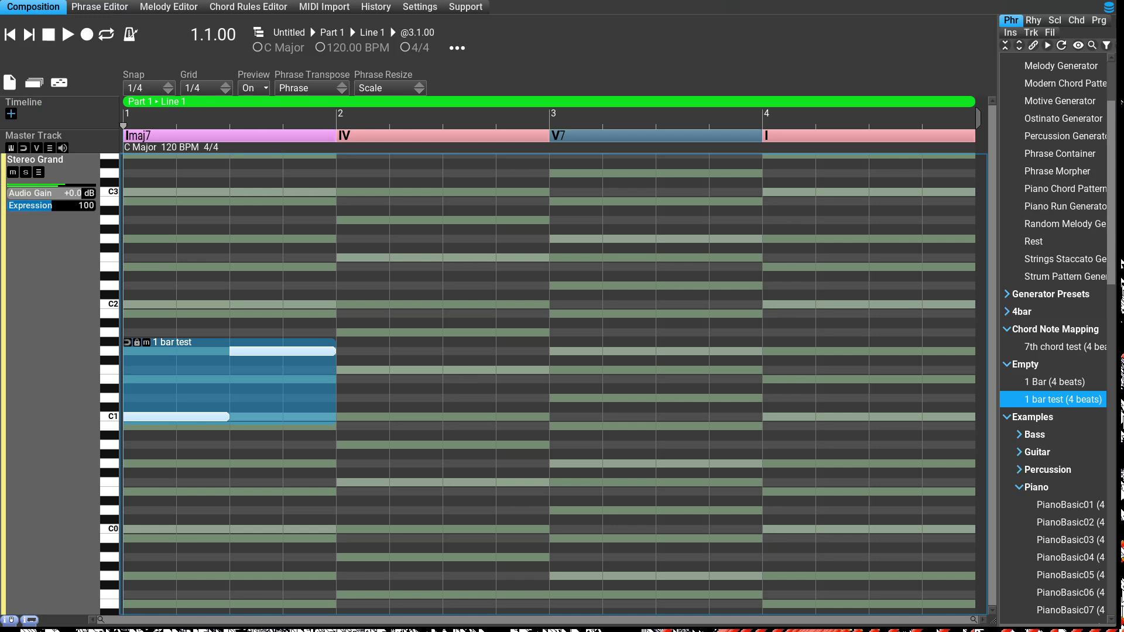
# - Save the selected phrase to the Chord Note Mapping group under the name "Timpani phrase Root-Fifth"
pyautogui.rightClick(368, 559)
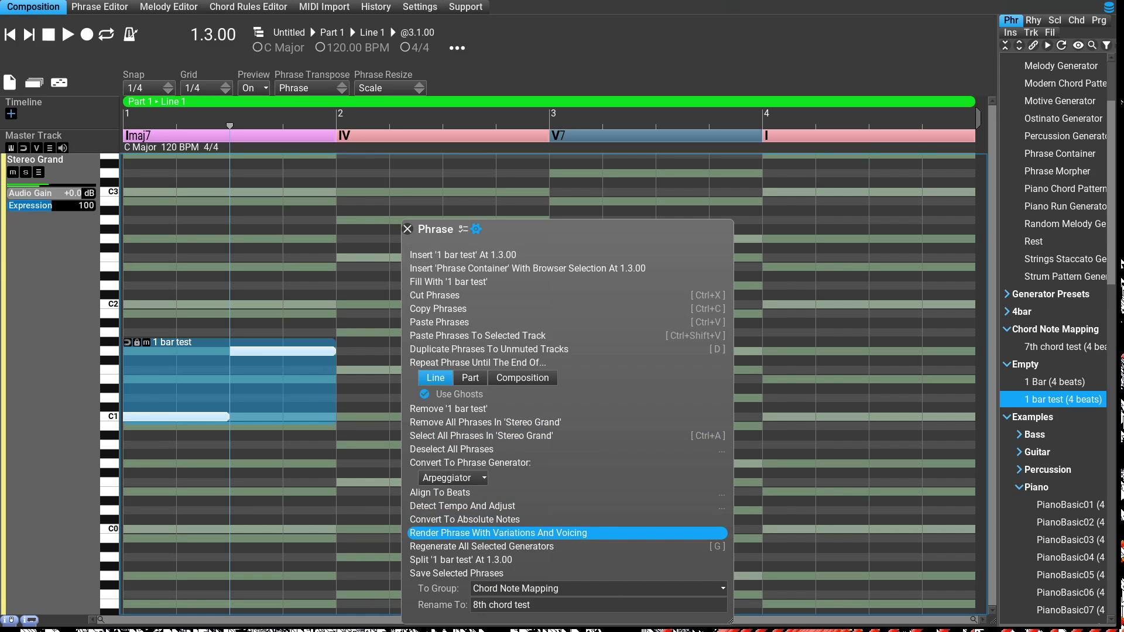
pyautogui.click(597, 604)
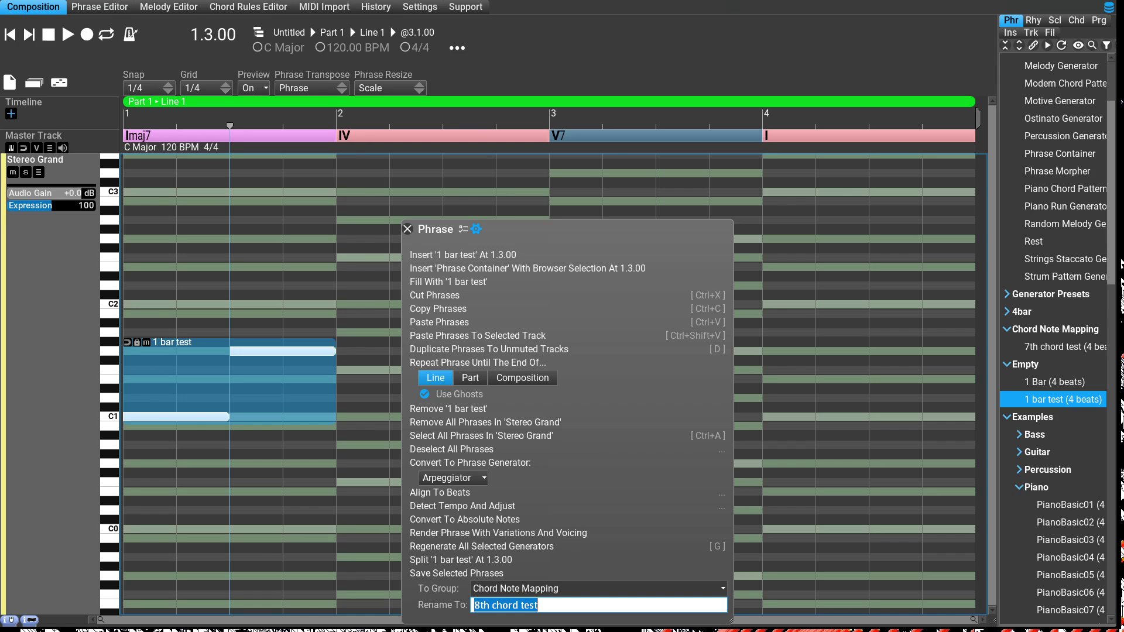
pyautogui.press('BackSpace')
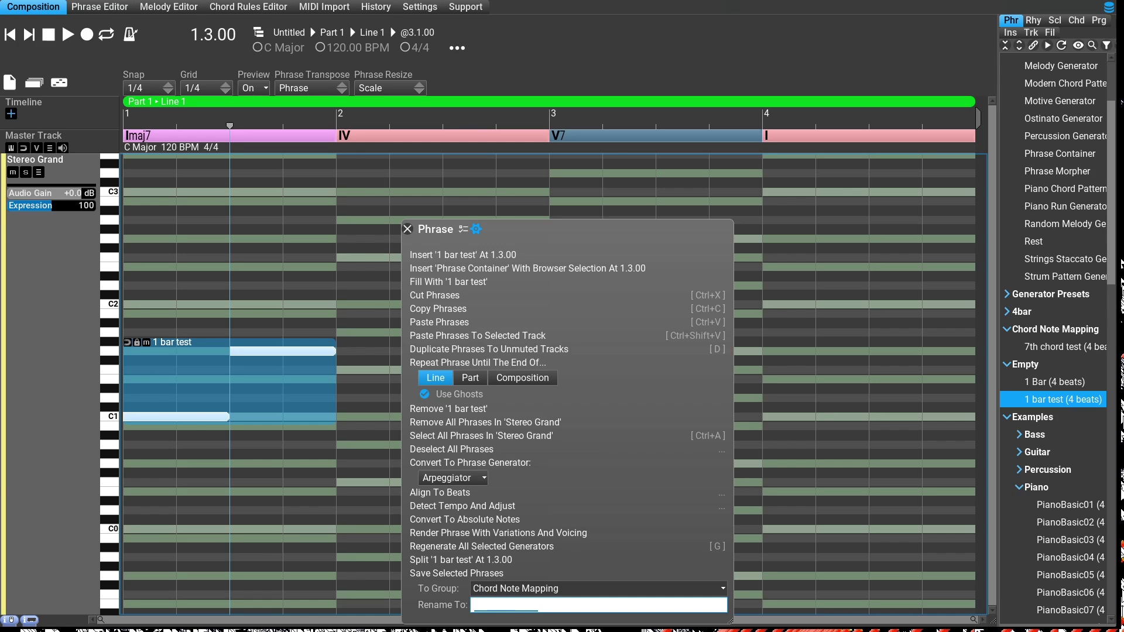
pyautogui.write('Timpani phrase  Root-Fifth')
pyautogui.press('Return')
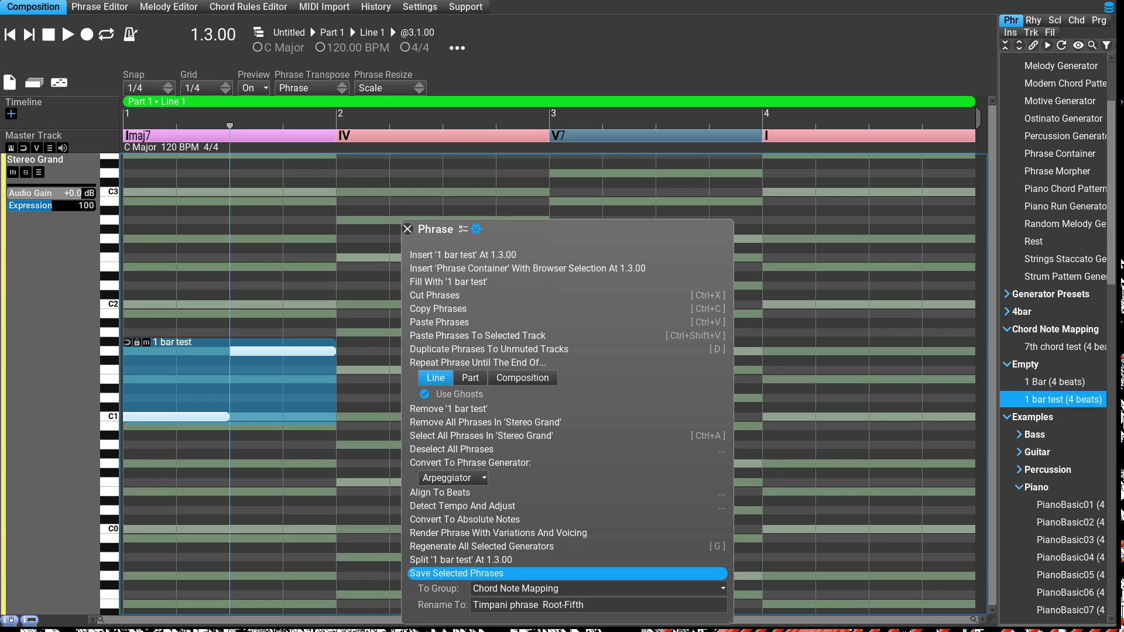
pyautogui.click(457, 573)
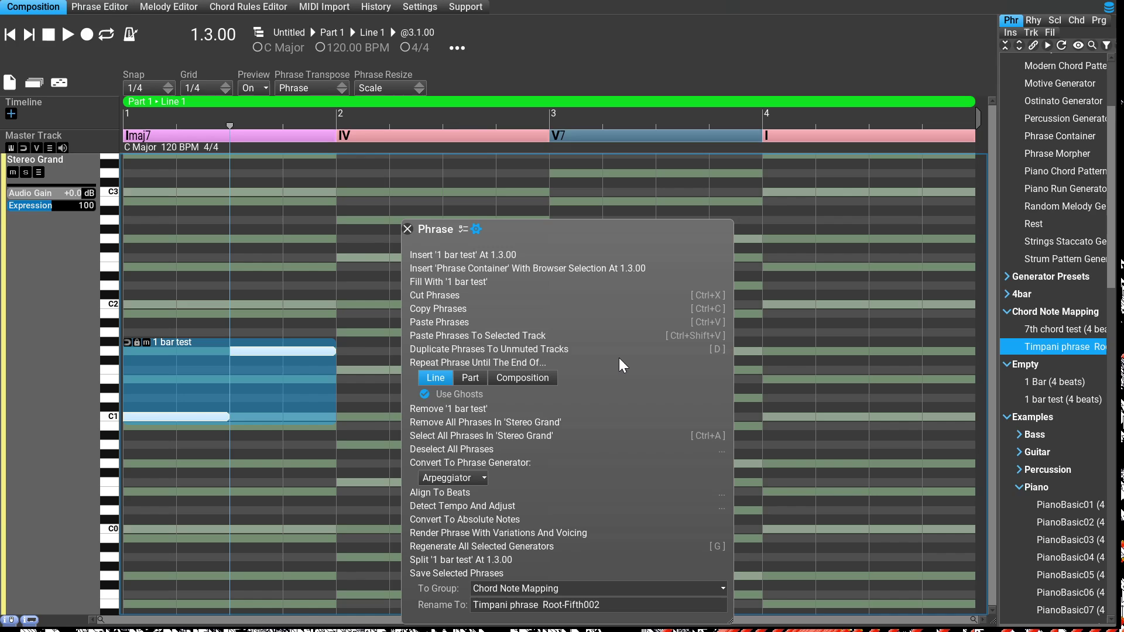
pyautogui.press('Escape')
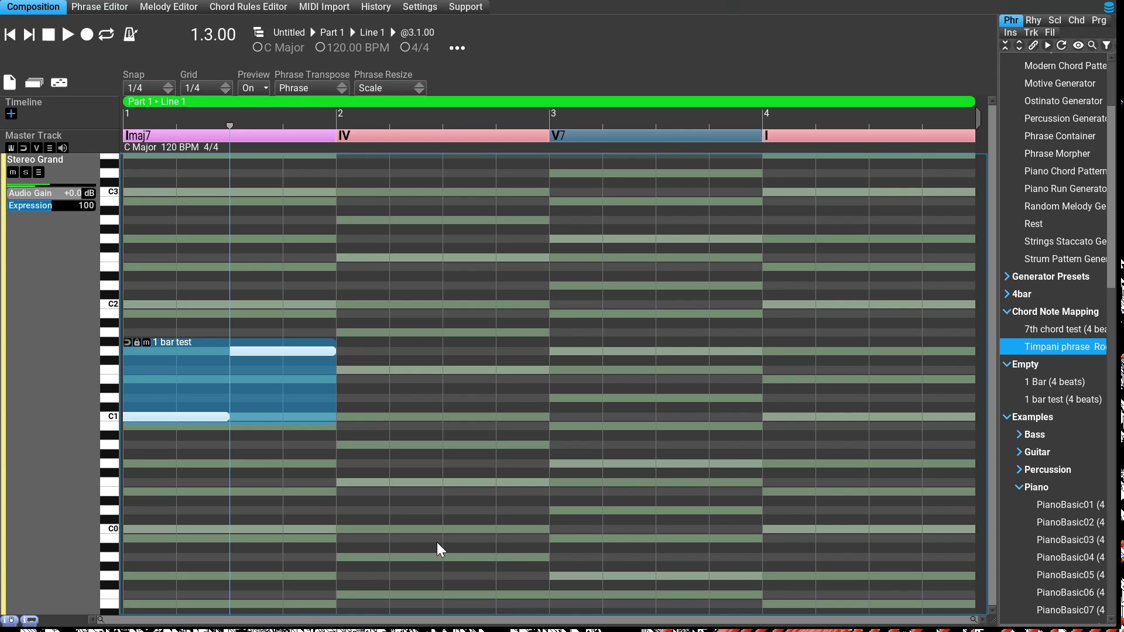
# - Fill the Stereo Grand track with "Timpani phrase Root-Fifth" across the four bars and play it back from the start
pyautogui.scroll(5, 439, 538)
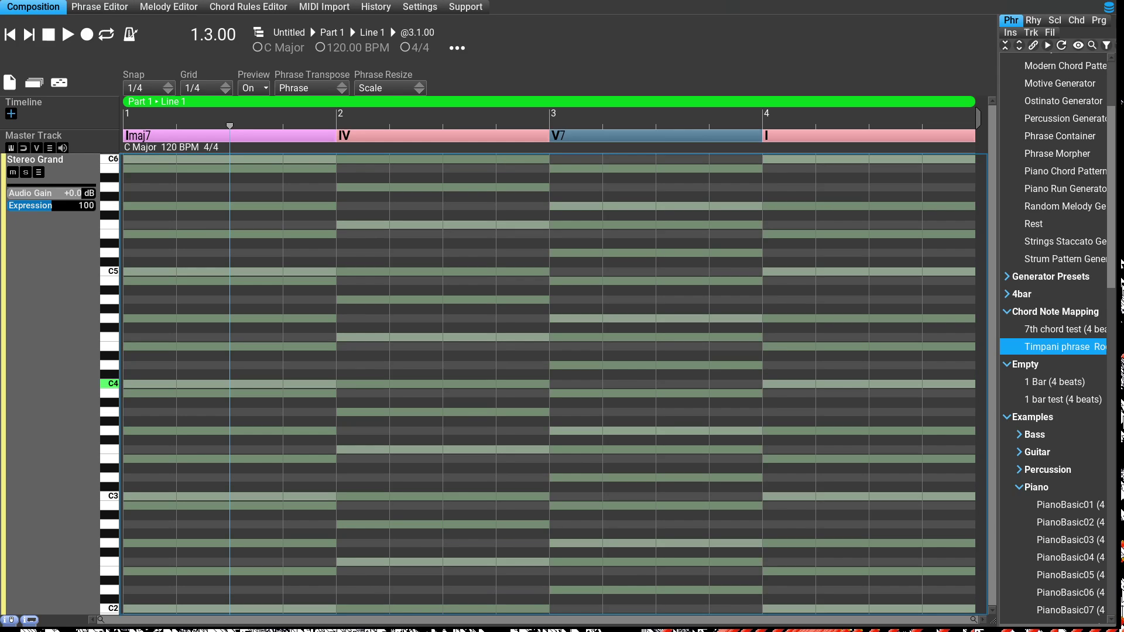
pyautogui.press('Home')
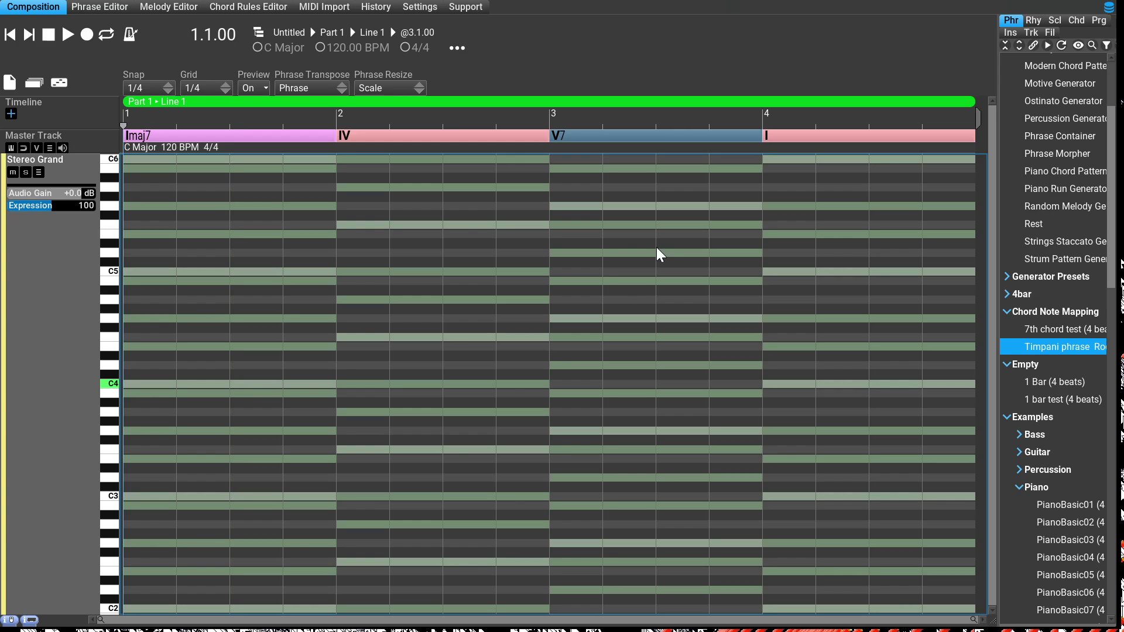
pyautogui.rightClick(74, 560)
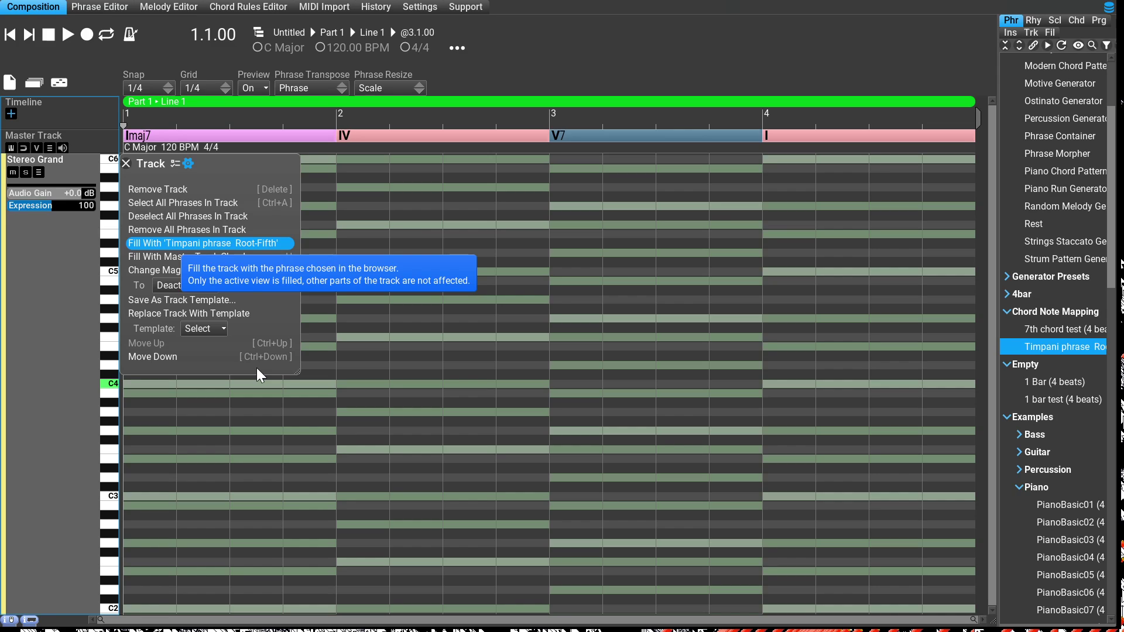
pyautogui.press('Return')
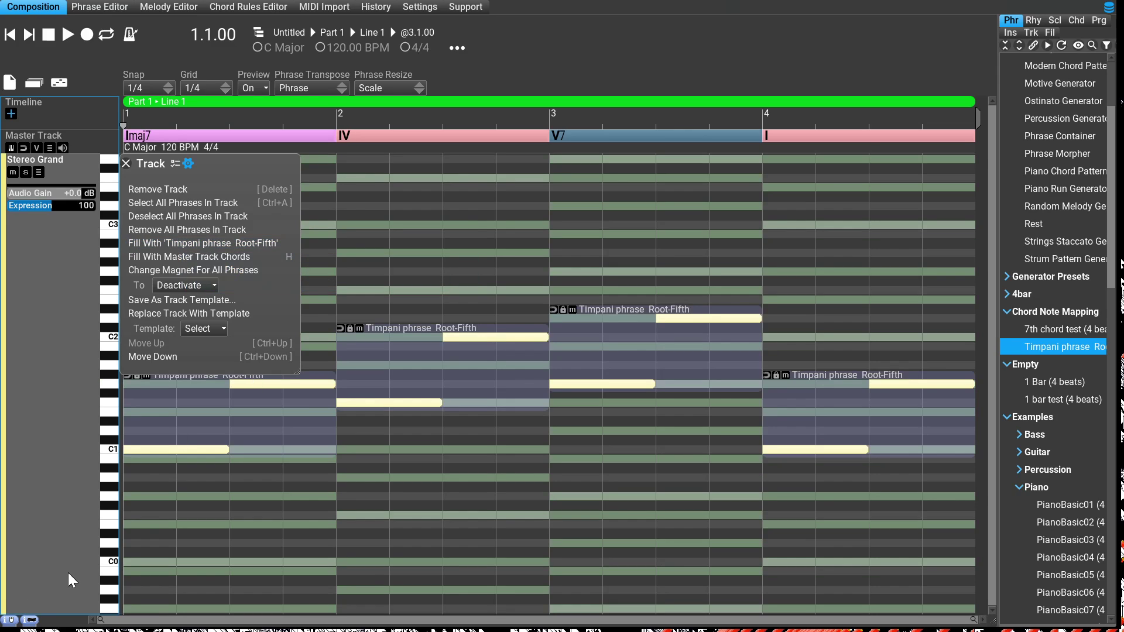
pyautogui.click(191, 244)
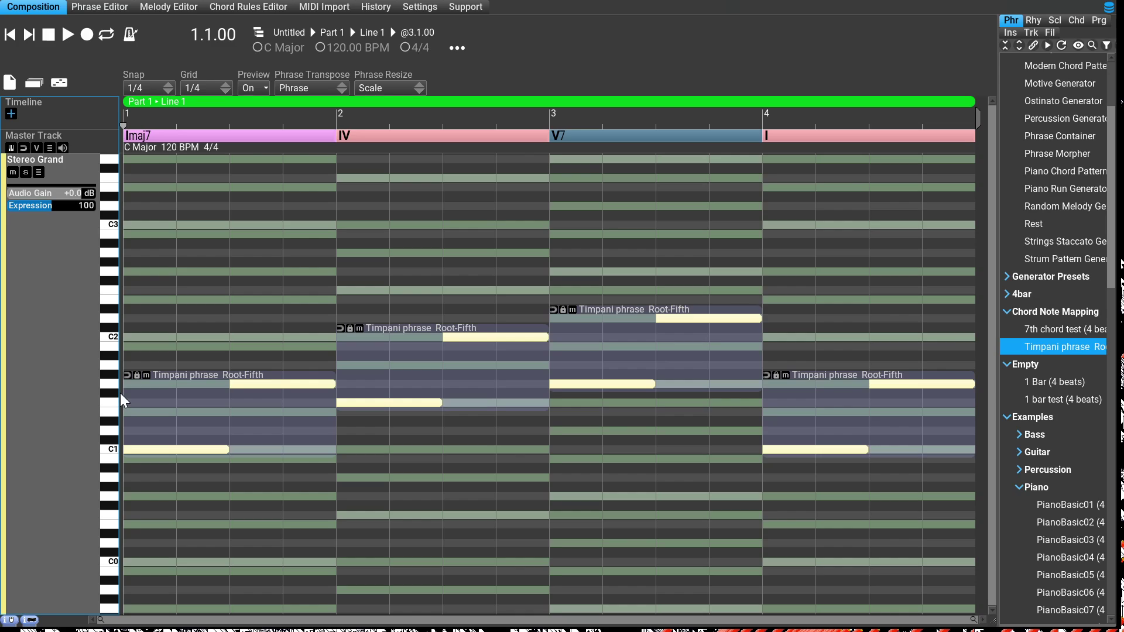
pyautogui.press('space')
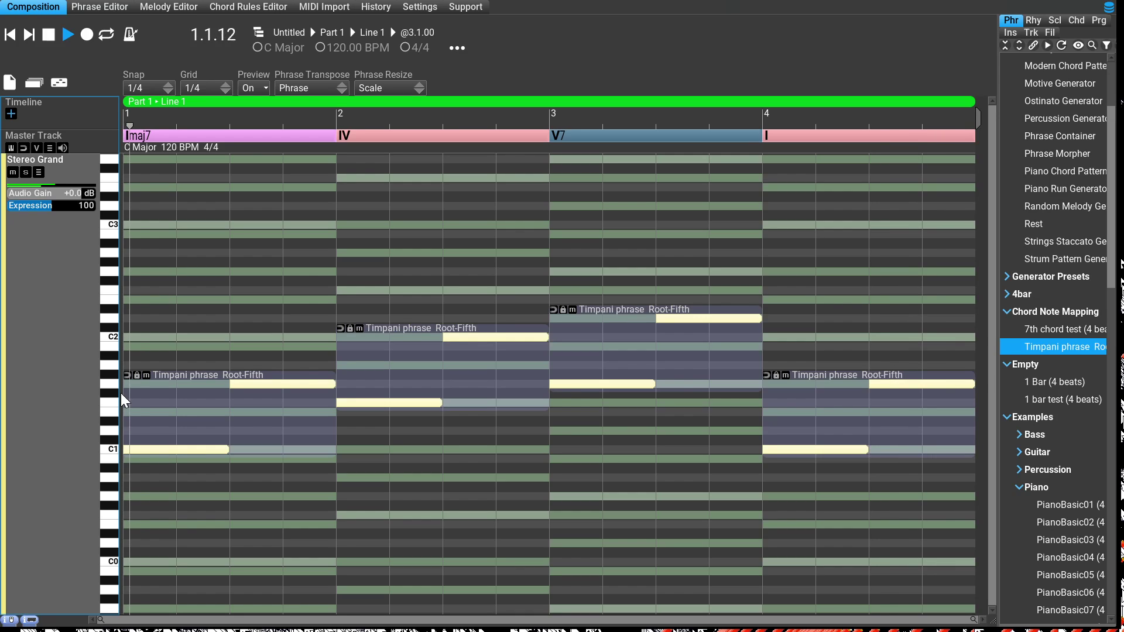
pyautogui.press('space')
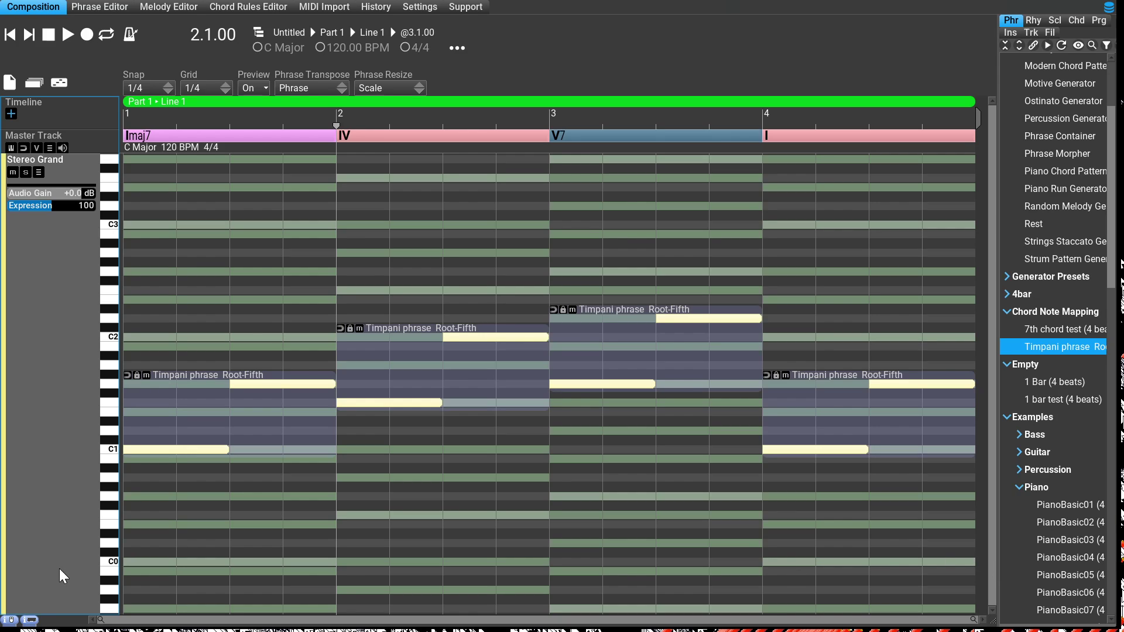
# - Open the timpani phrase in the Phrase Editor and select both of its notes
pyautogui.press('e')
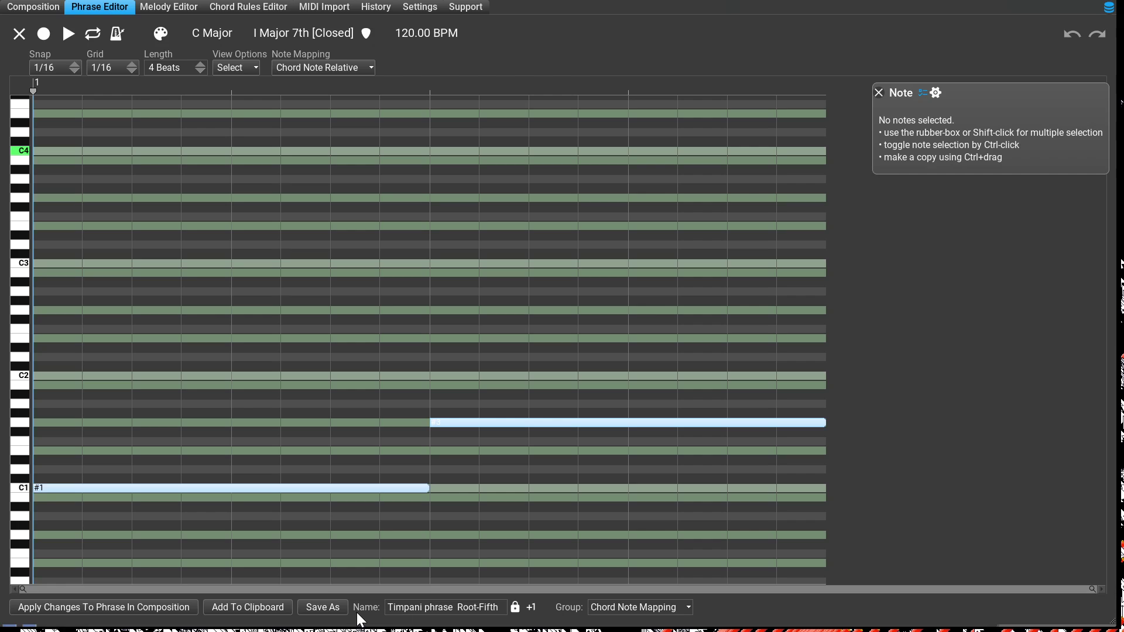
pyautogui.moveTo(234, 408); pyautogui.dragTo(512, 518)
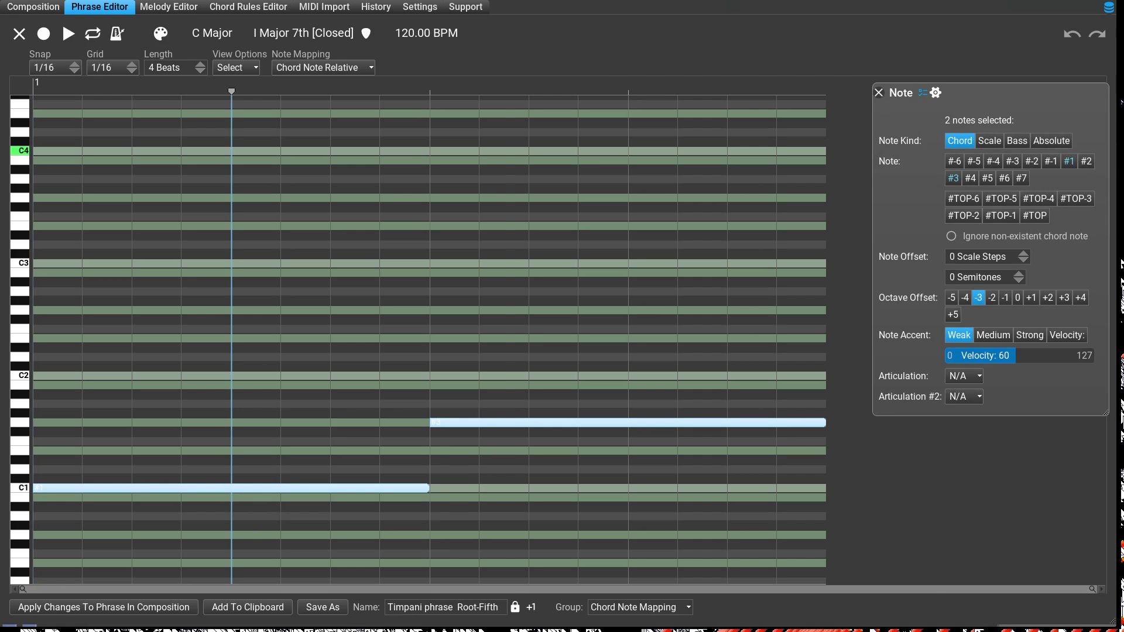